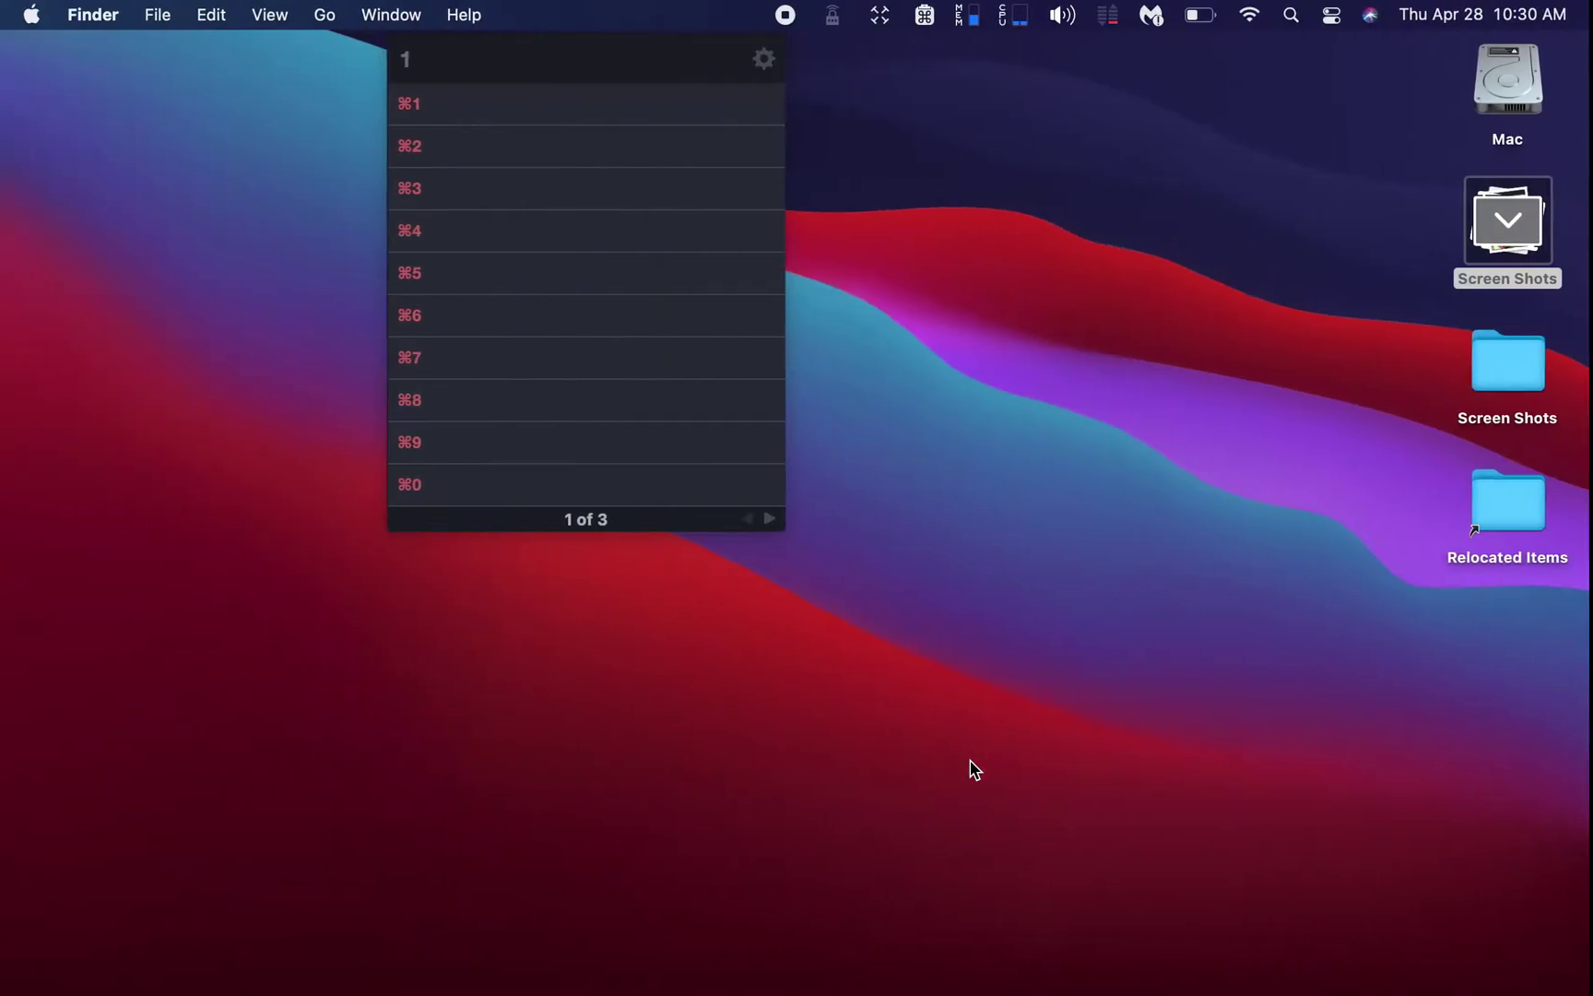
Switch back and forth between the Numbers and Brave spaces, finishing on the empty desktop.
key("ctrl+Left")
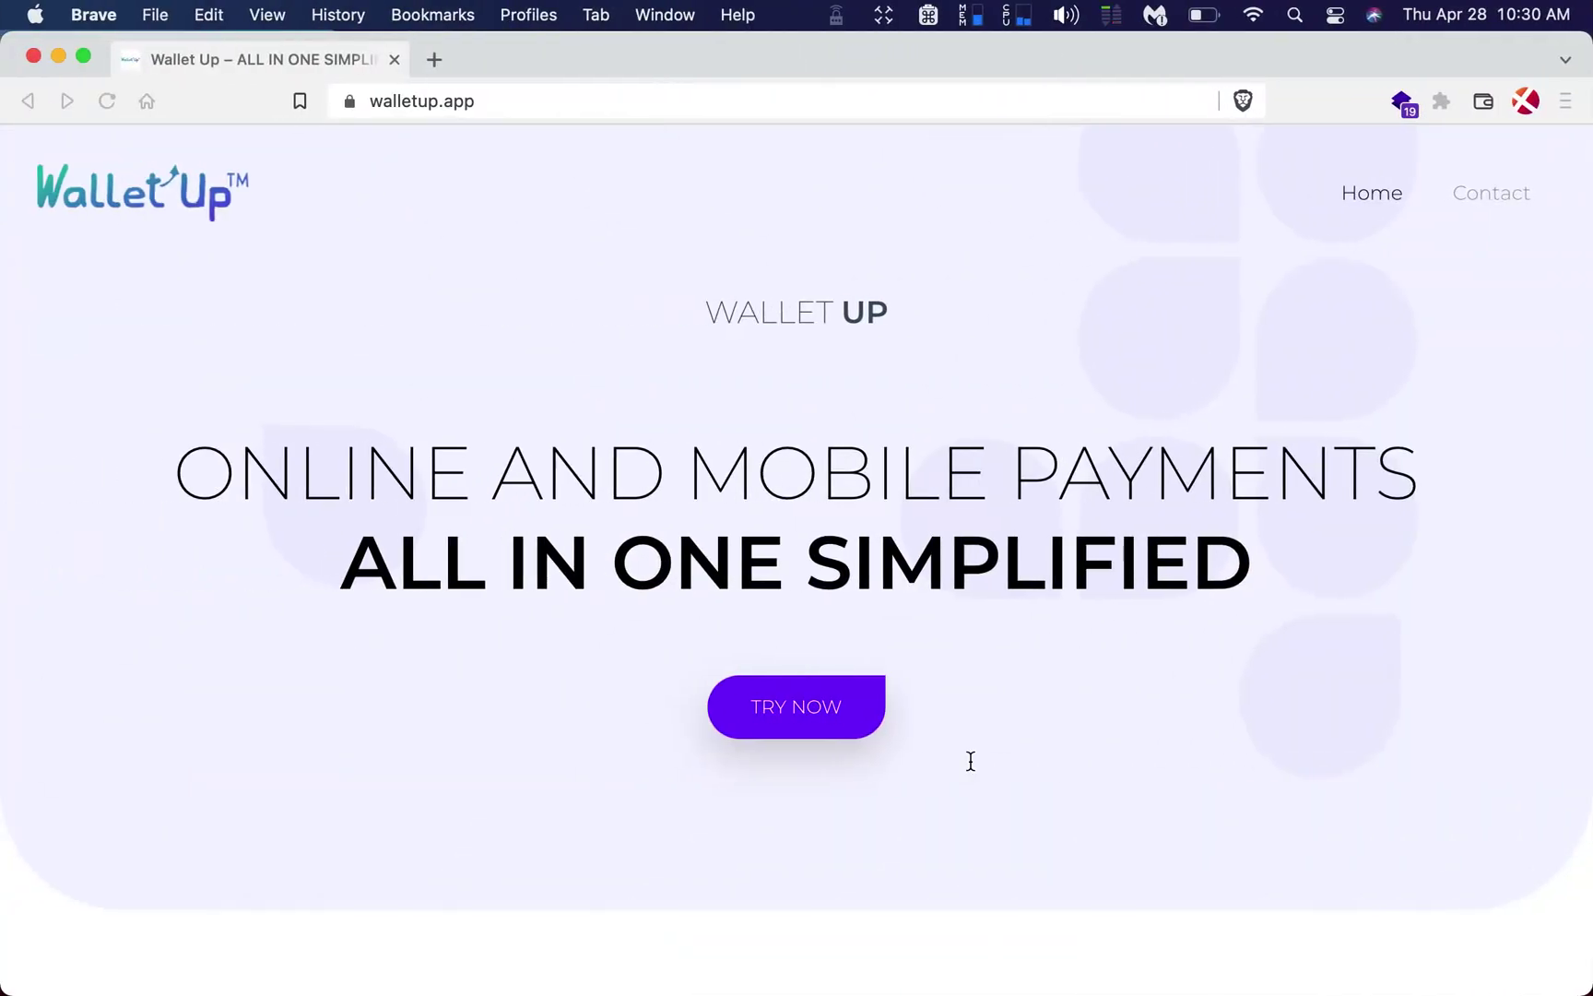
key("ctrl+Right")
key("ctrl+Right")
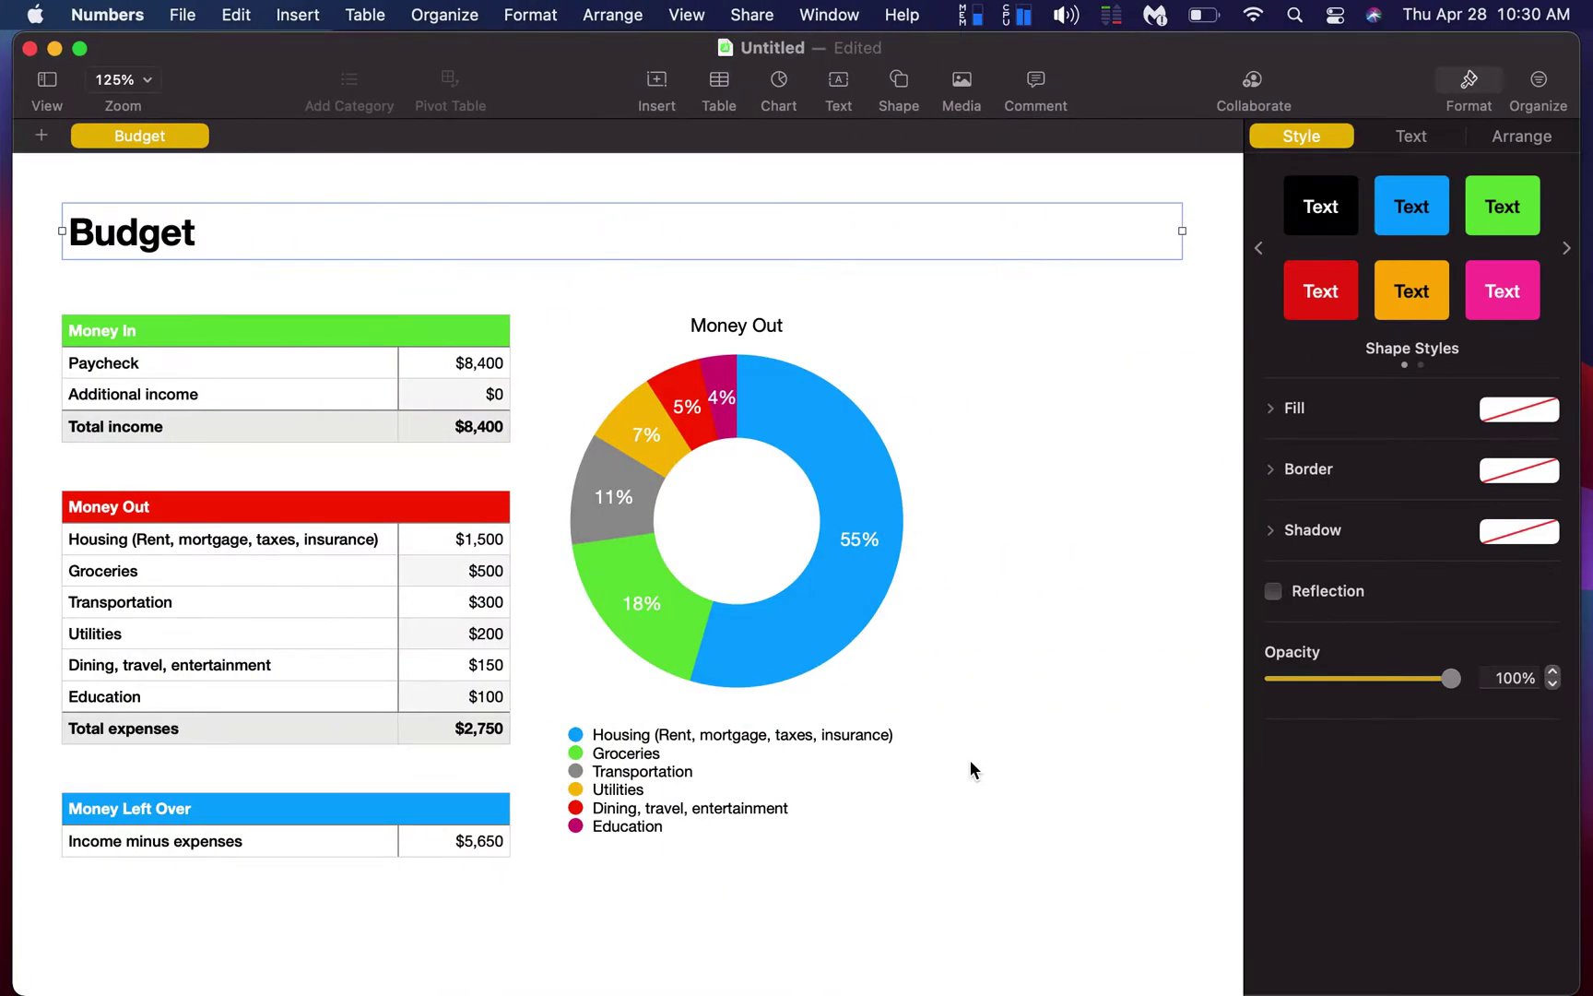
key("ctrl+Left")
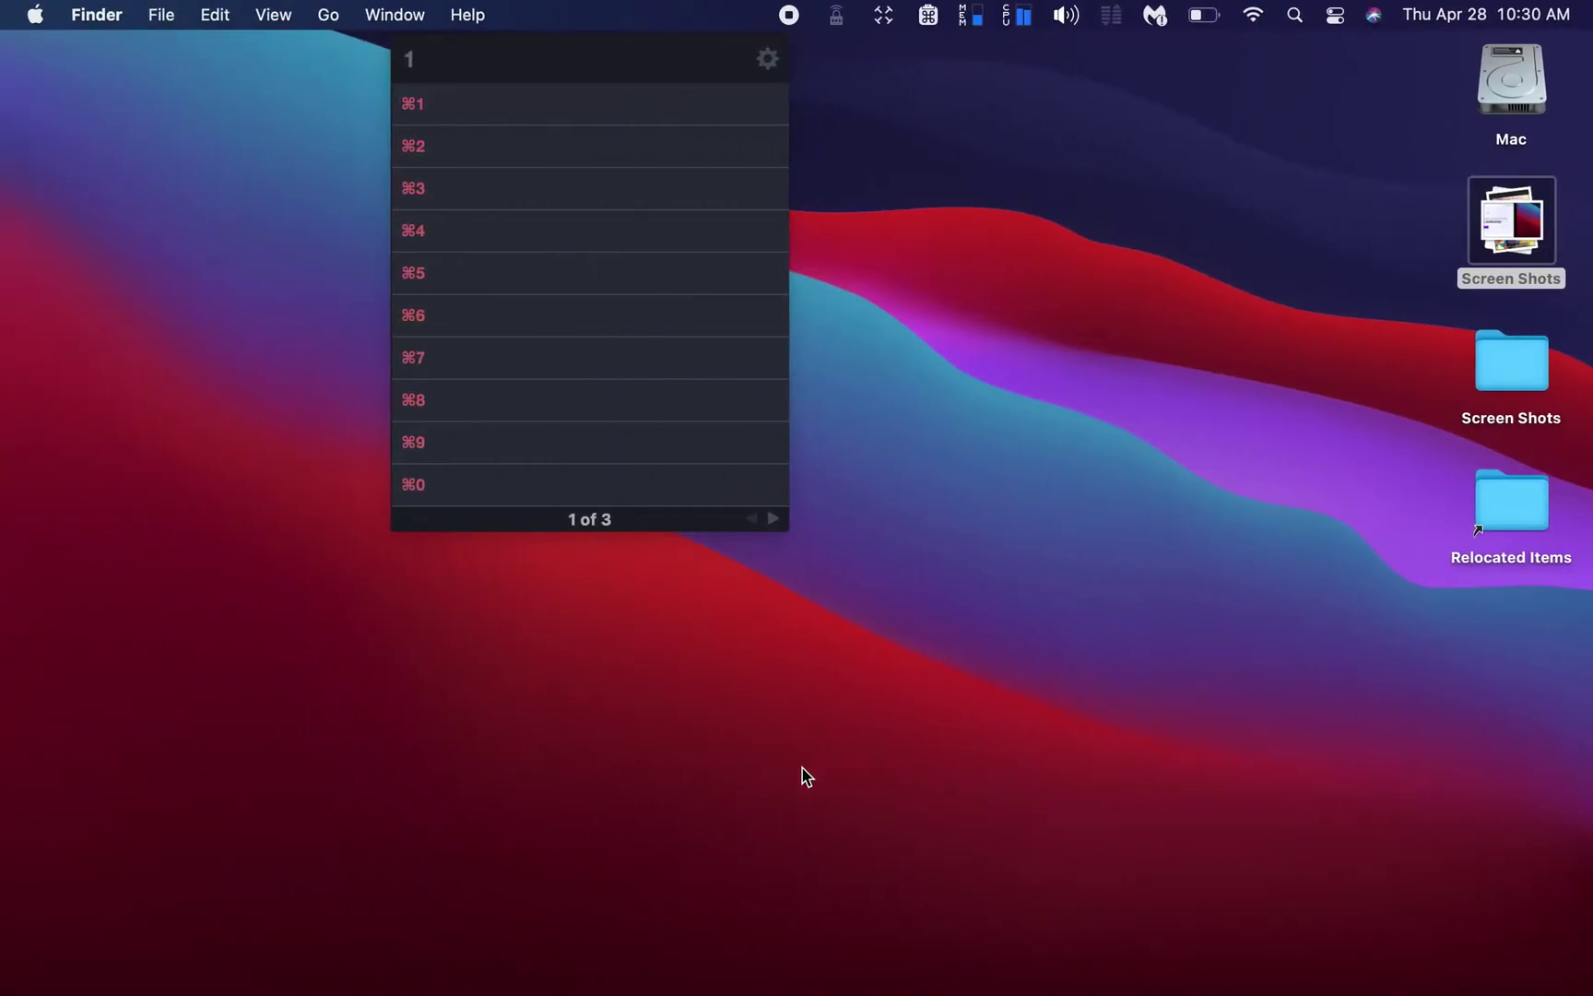
key("ctrl+Left")
key("ctrl+Right")
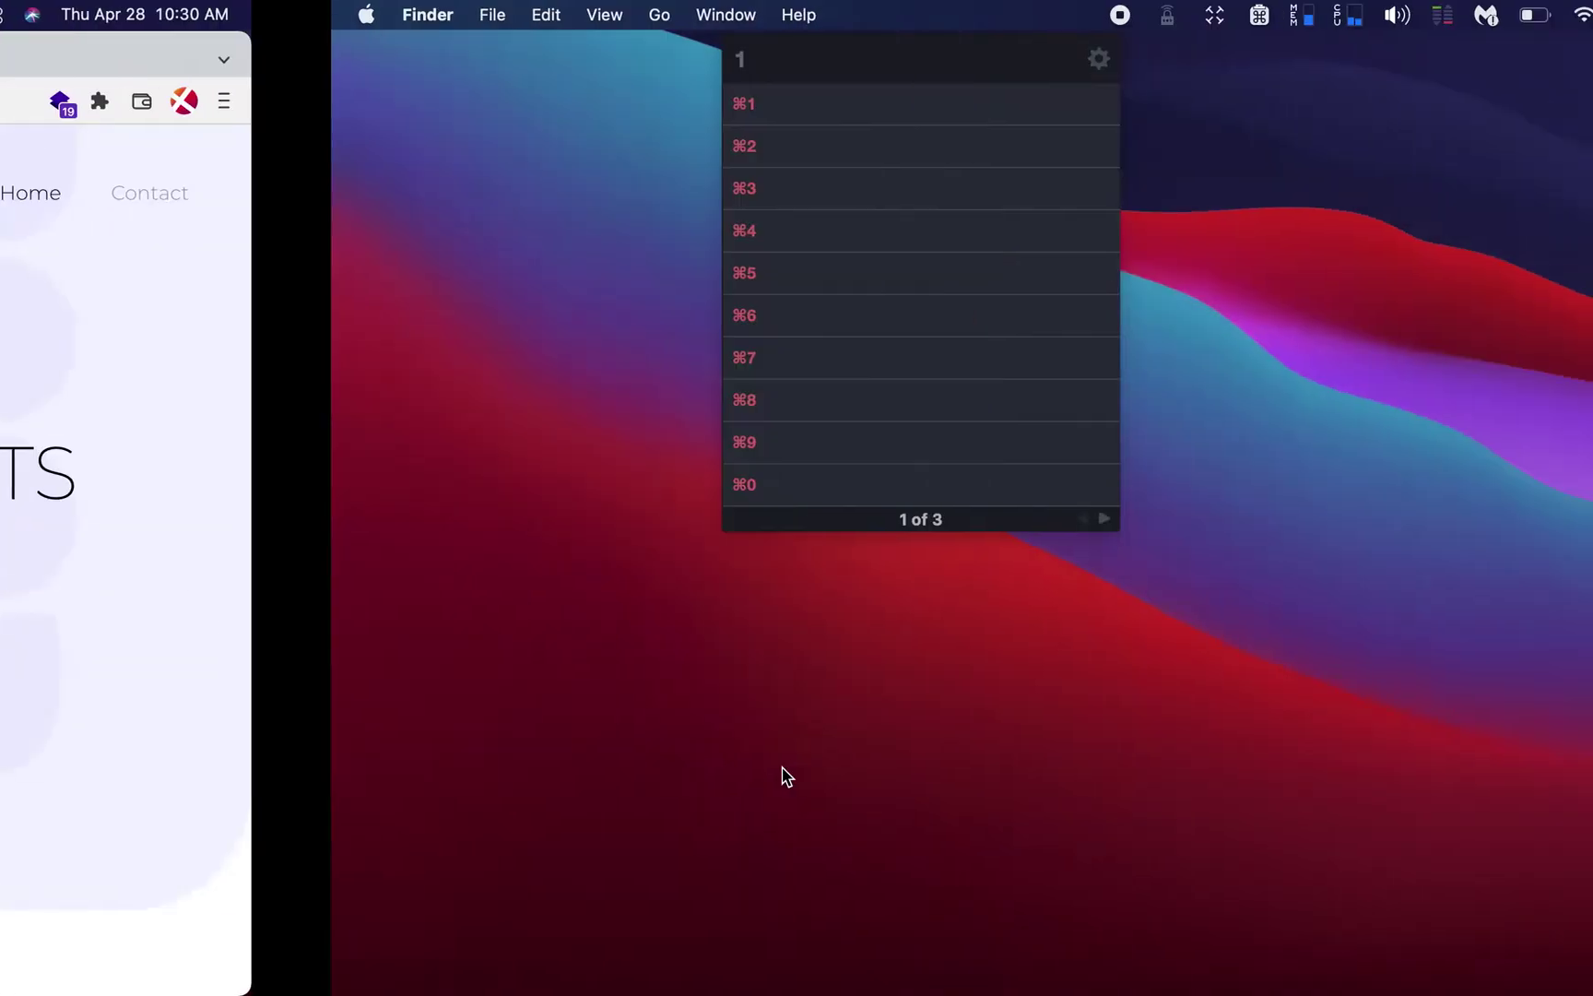
key("ctrl+Left")
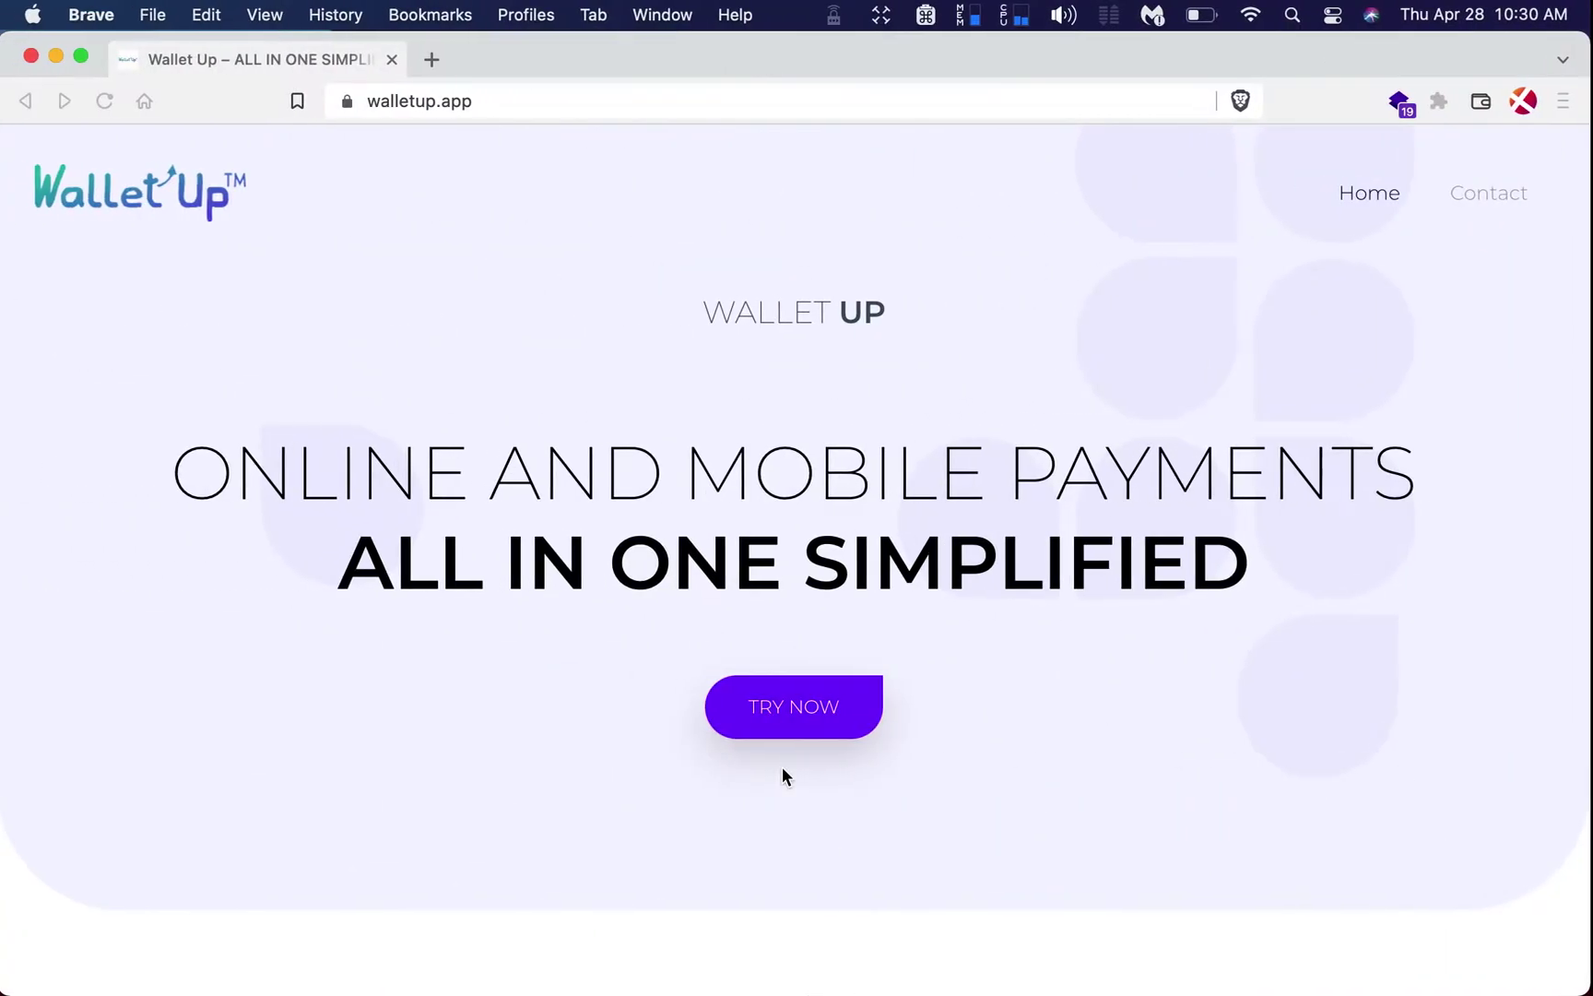
key("ctrl+Right")
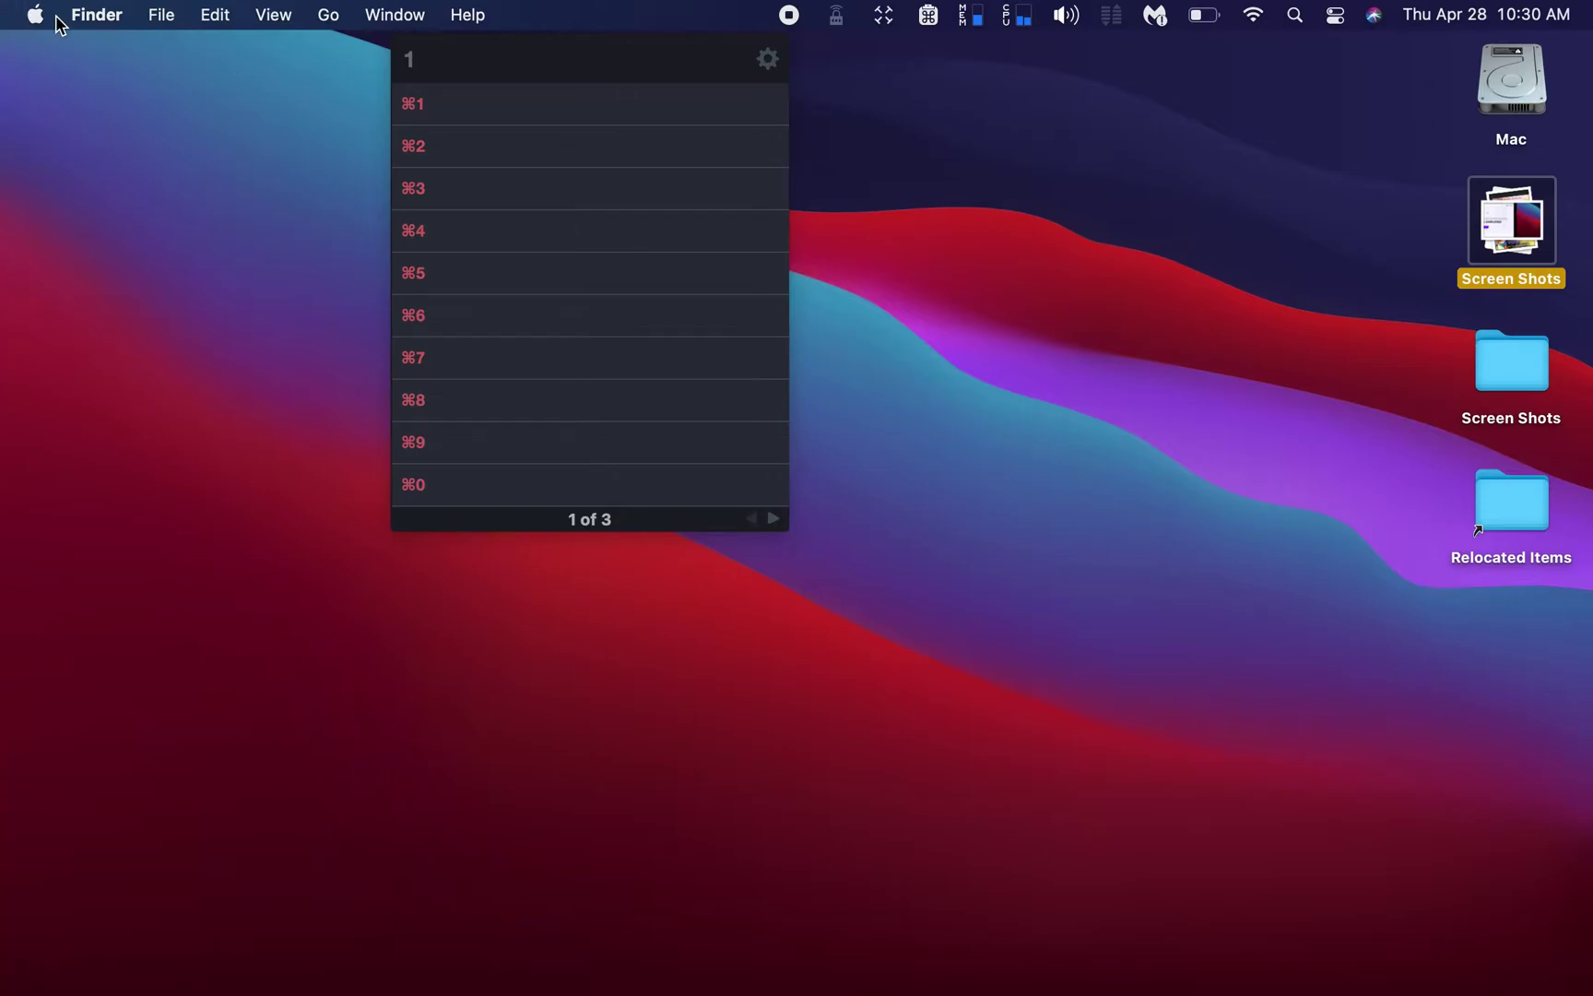
Launch System Preferences from the Apple menu and move its window lower on the desktop.
left_click(36, 18)
left_click(120, 91)
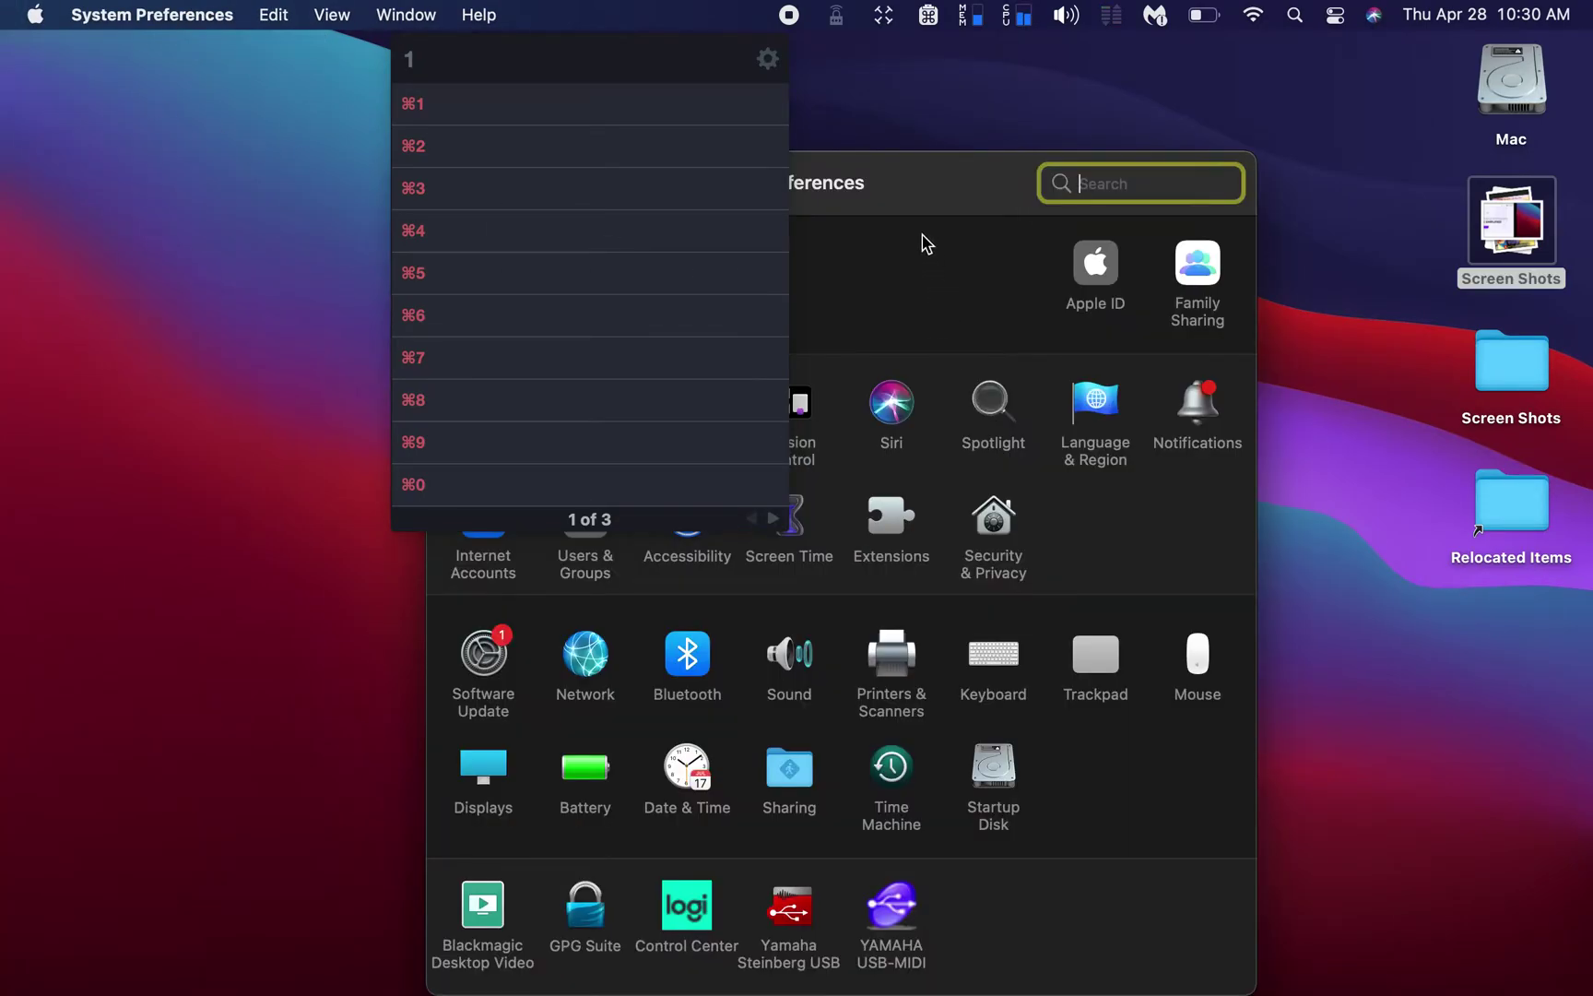
left_click_drag(906, 178, 920, 263)
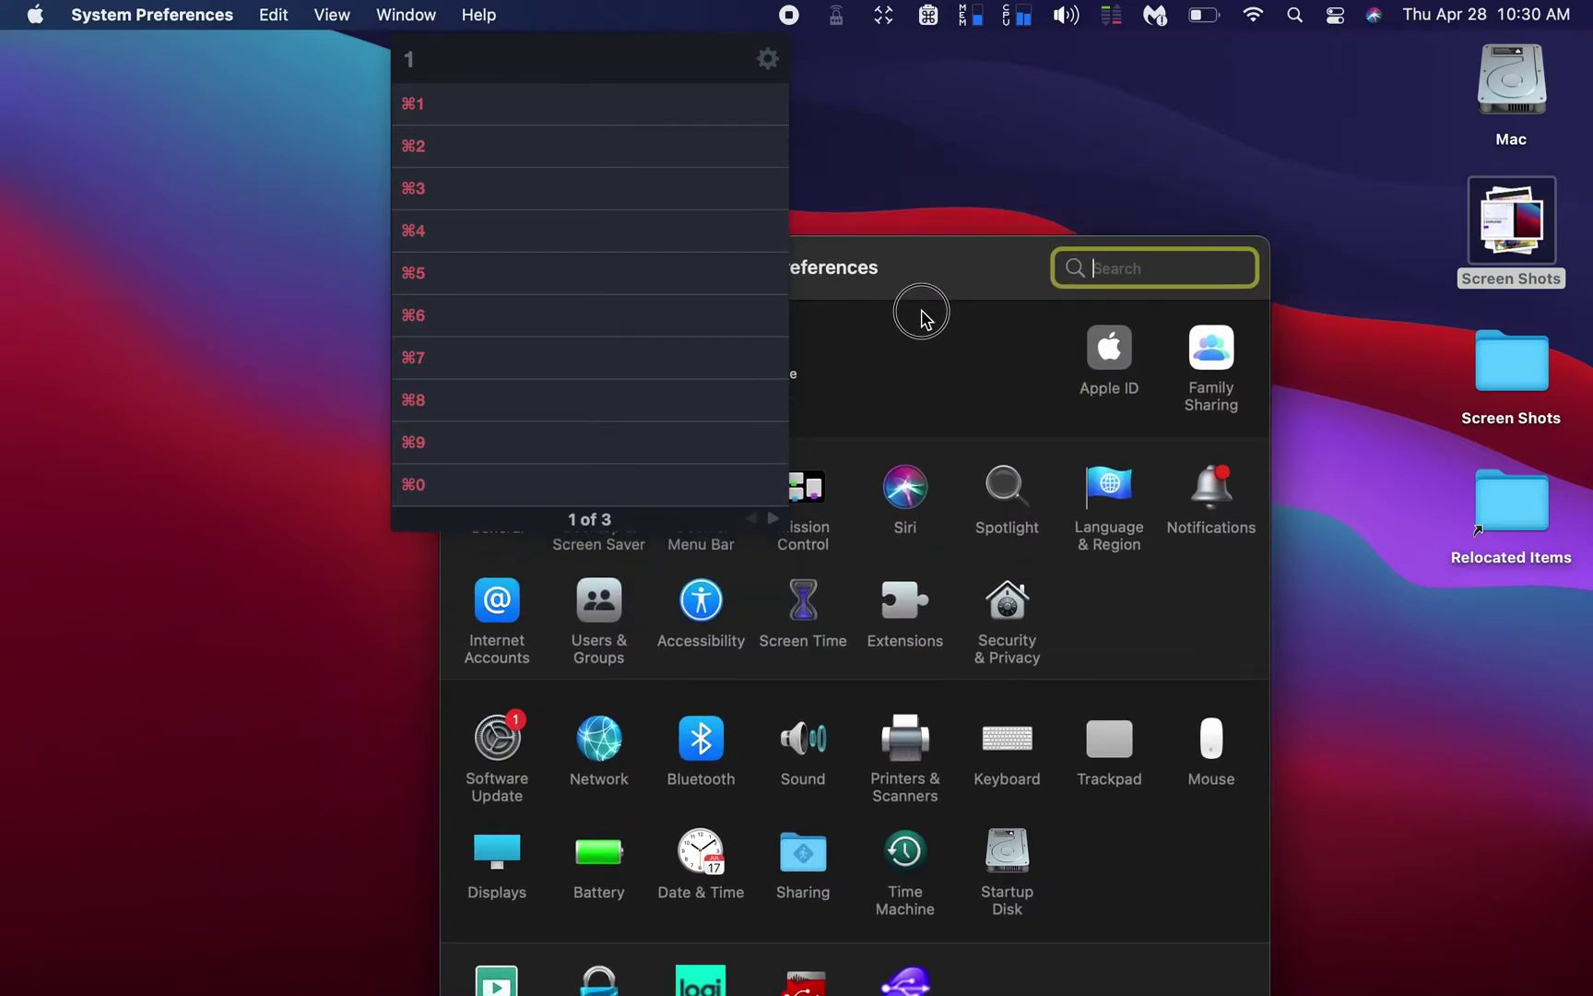
Open Accessibility, select its Display settings, and reposition the window toward the centre.
left_click(696, 607)
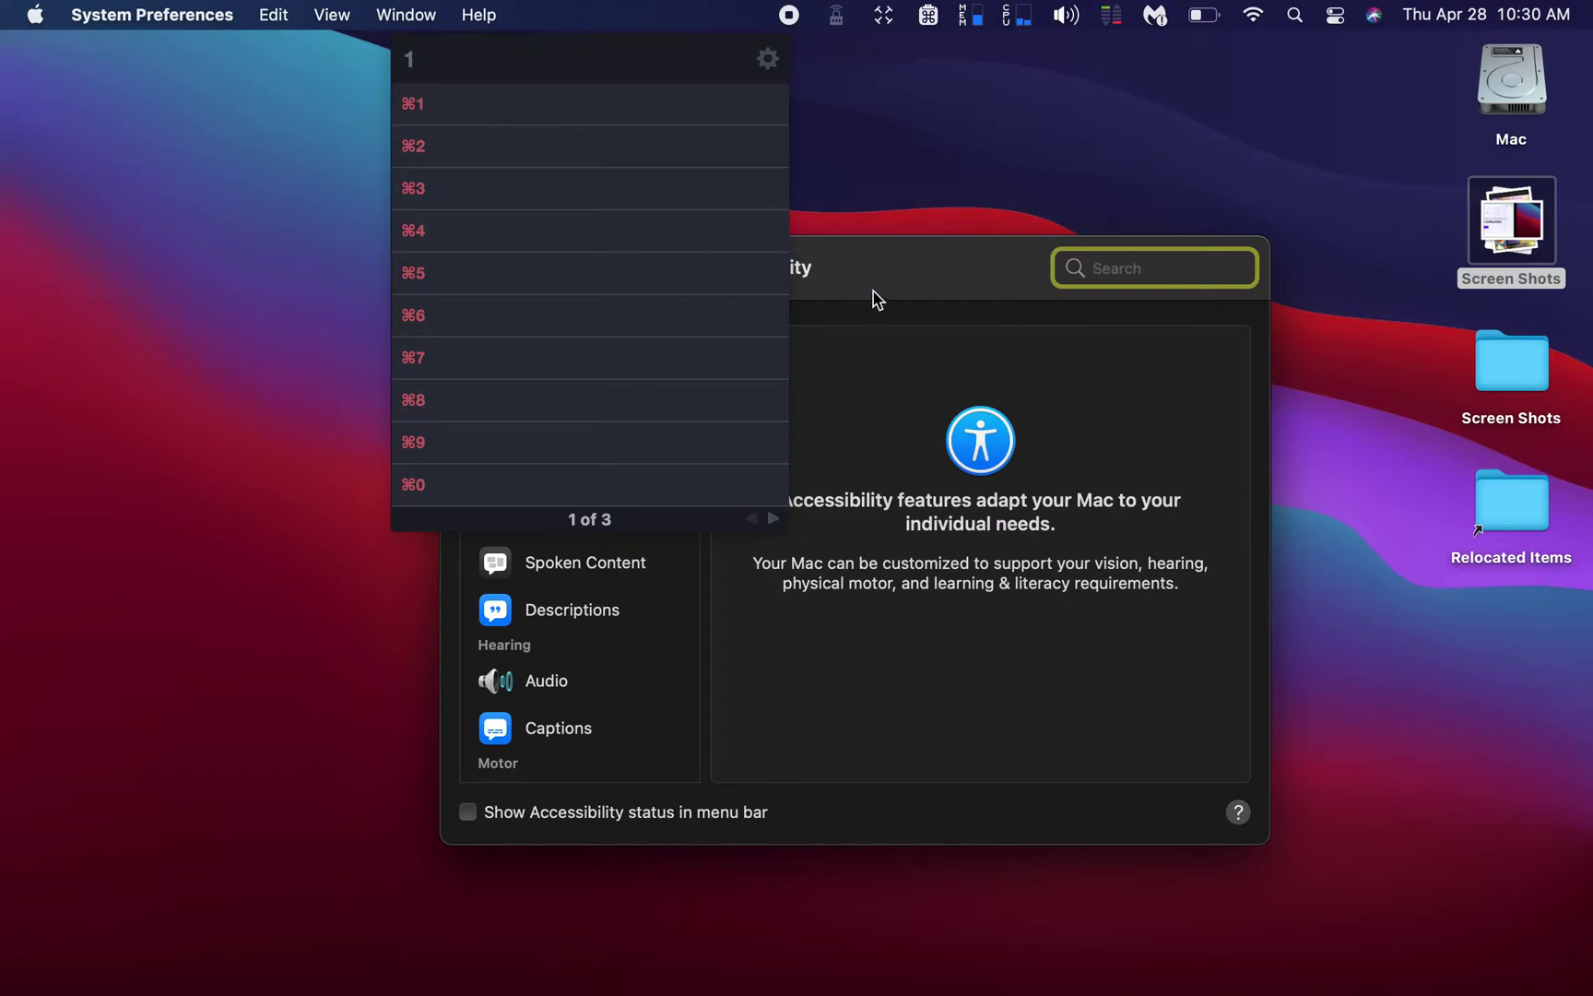
left_click_drag(872, 293, 1195, 121)
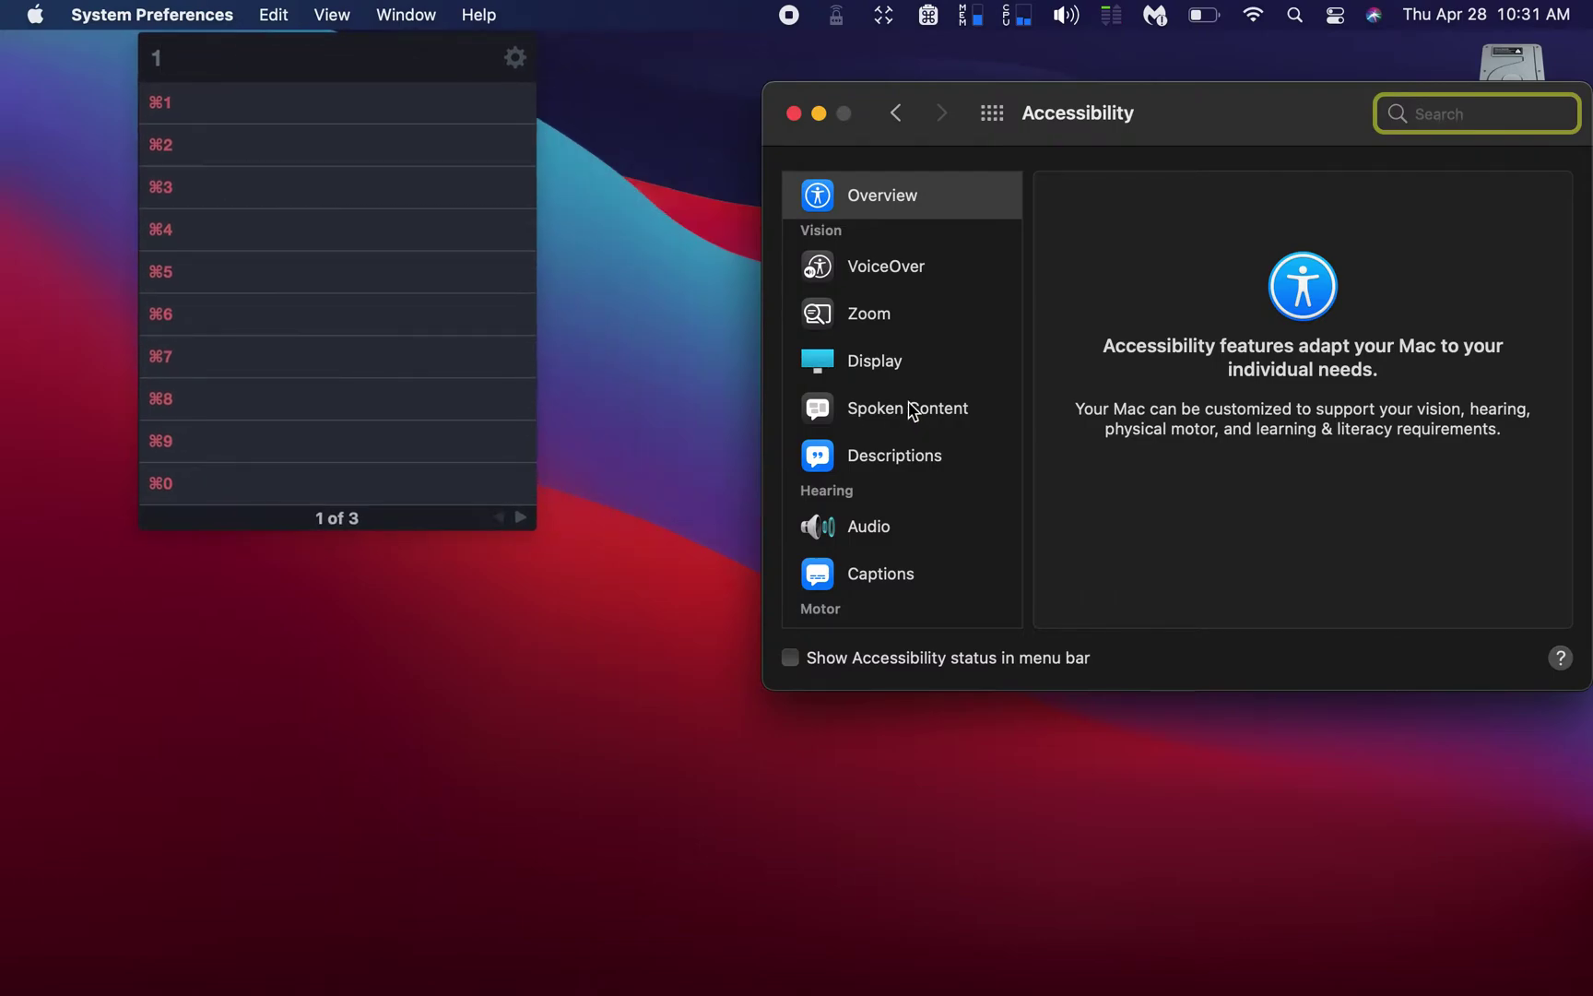
left_click(877, 364)
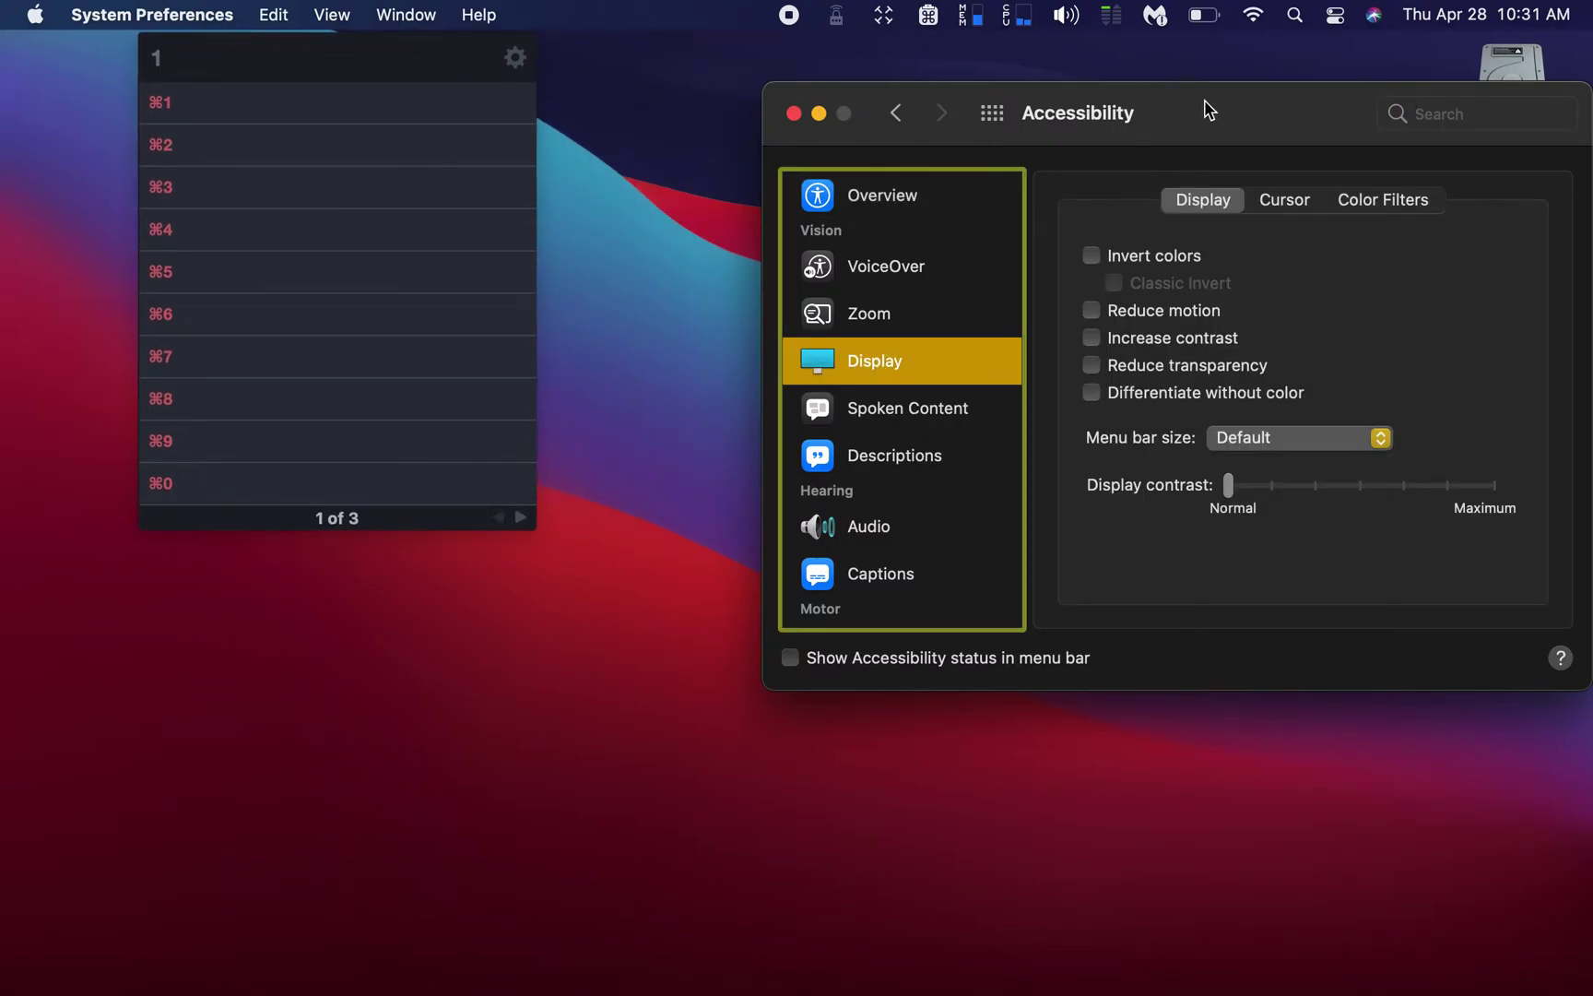
left_click_drag(1204, 110, 1041, 129)
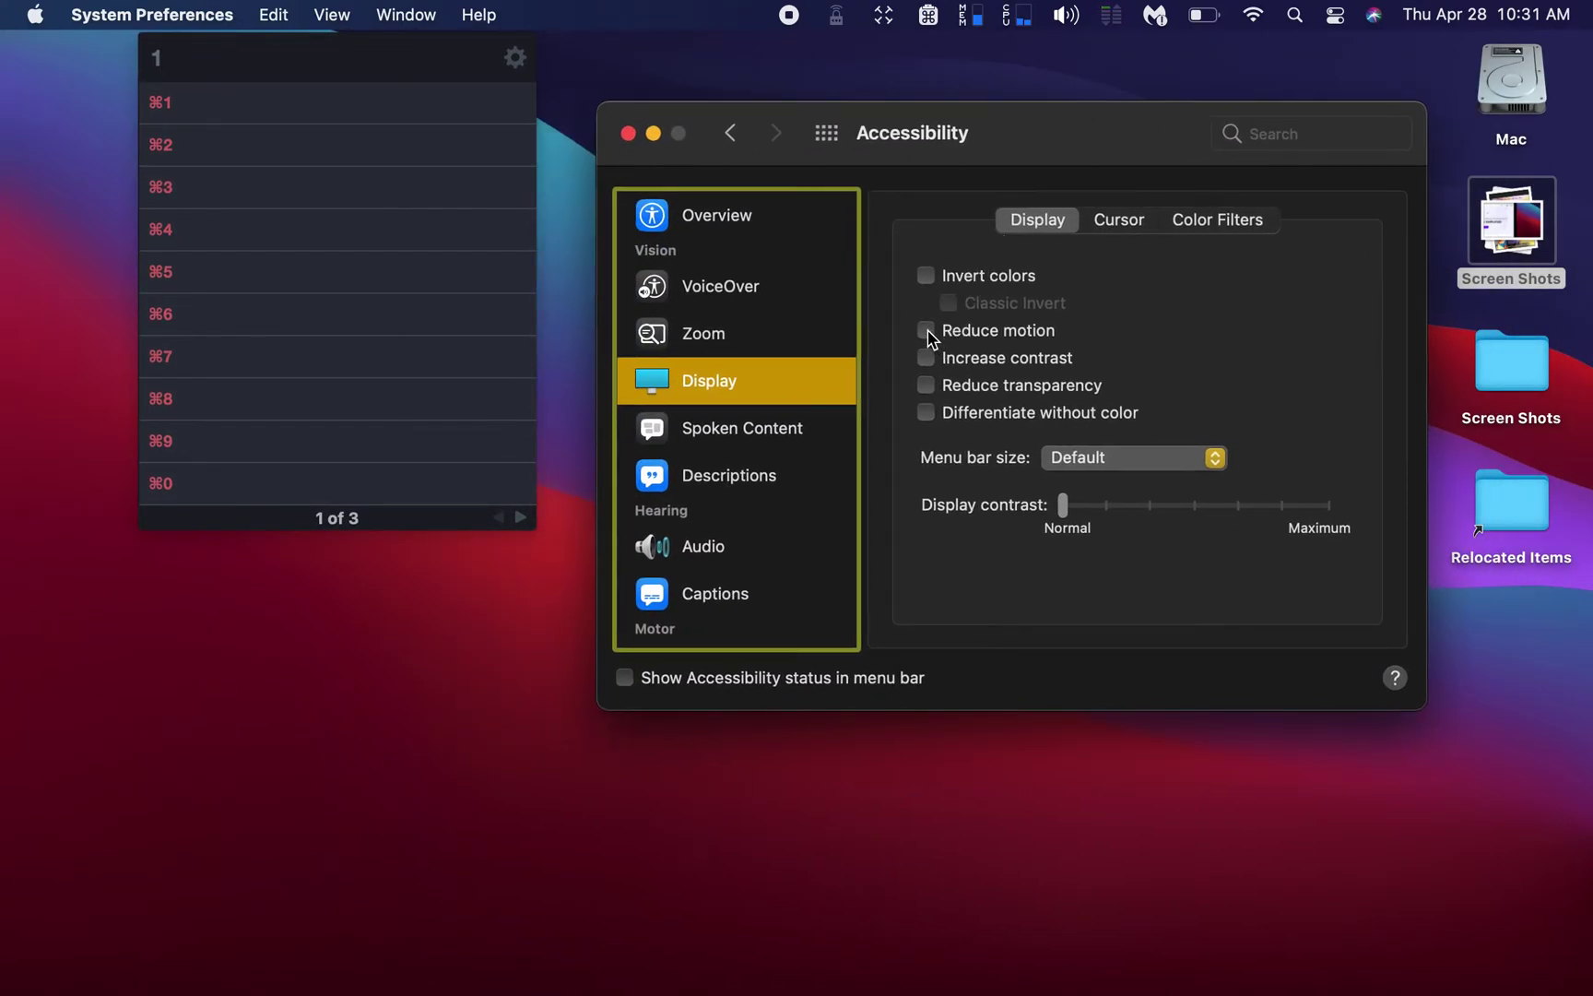
left_click(927, 330)
left_click(927, 330)
Switch between the Numbers, Brave and settings spaces to watch the cross-fade transition.
key("ctrl+Right")
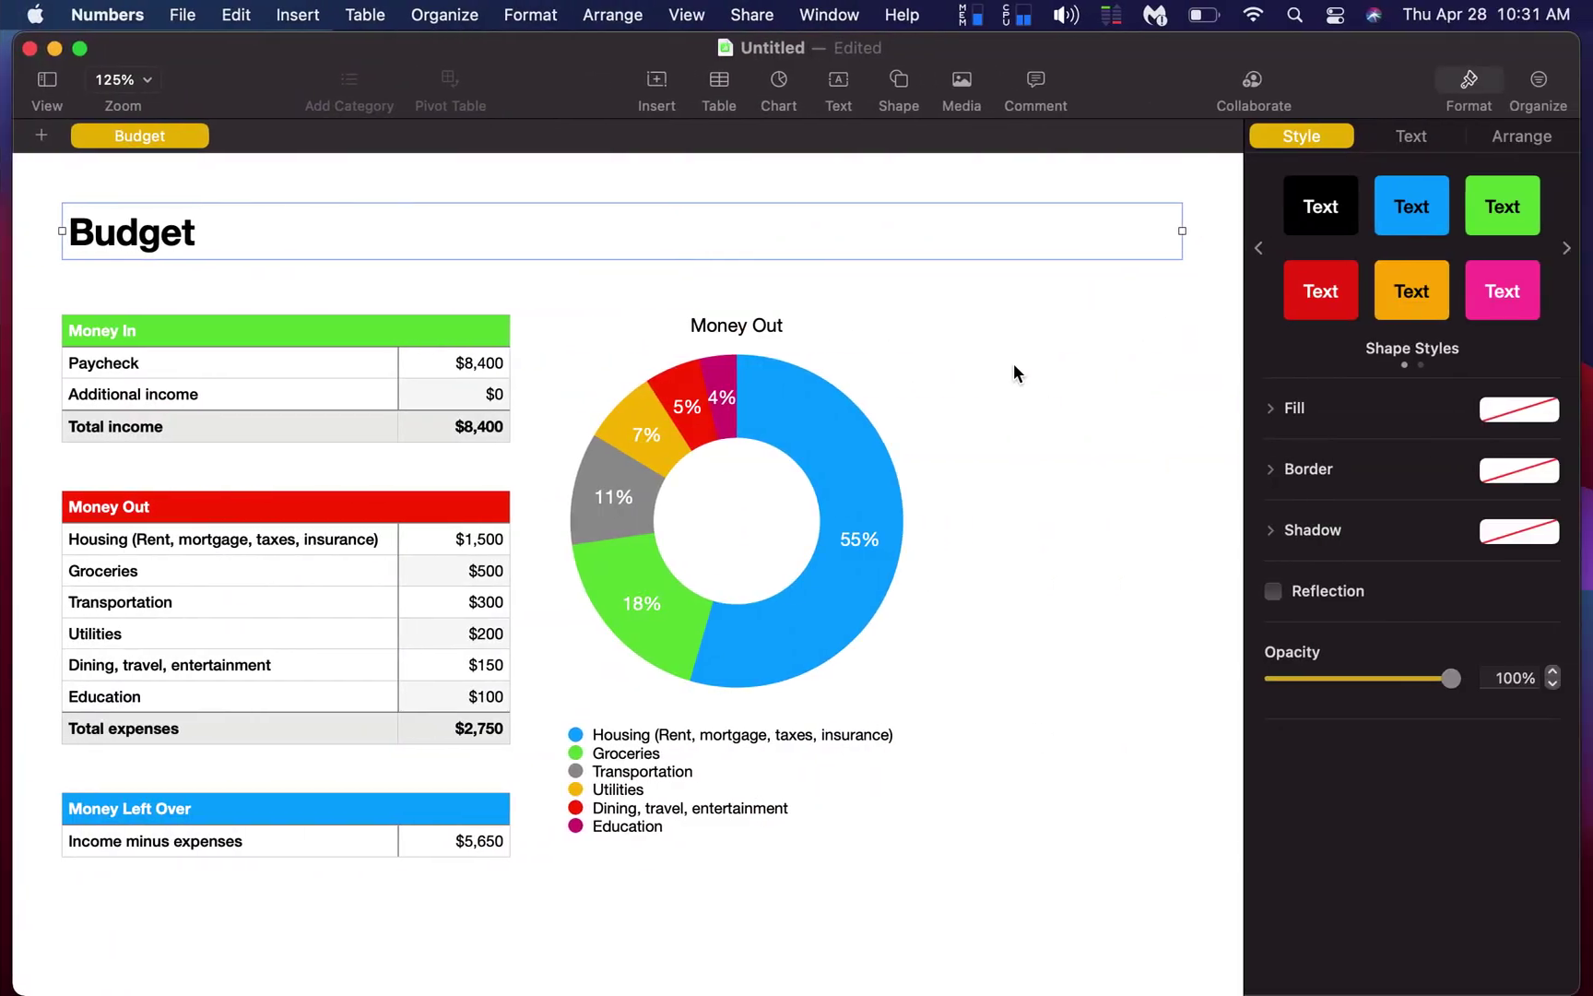
key("ctrl+Right")
key("ctrl+Left")
key("ctrl+Left")
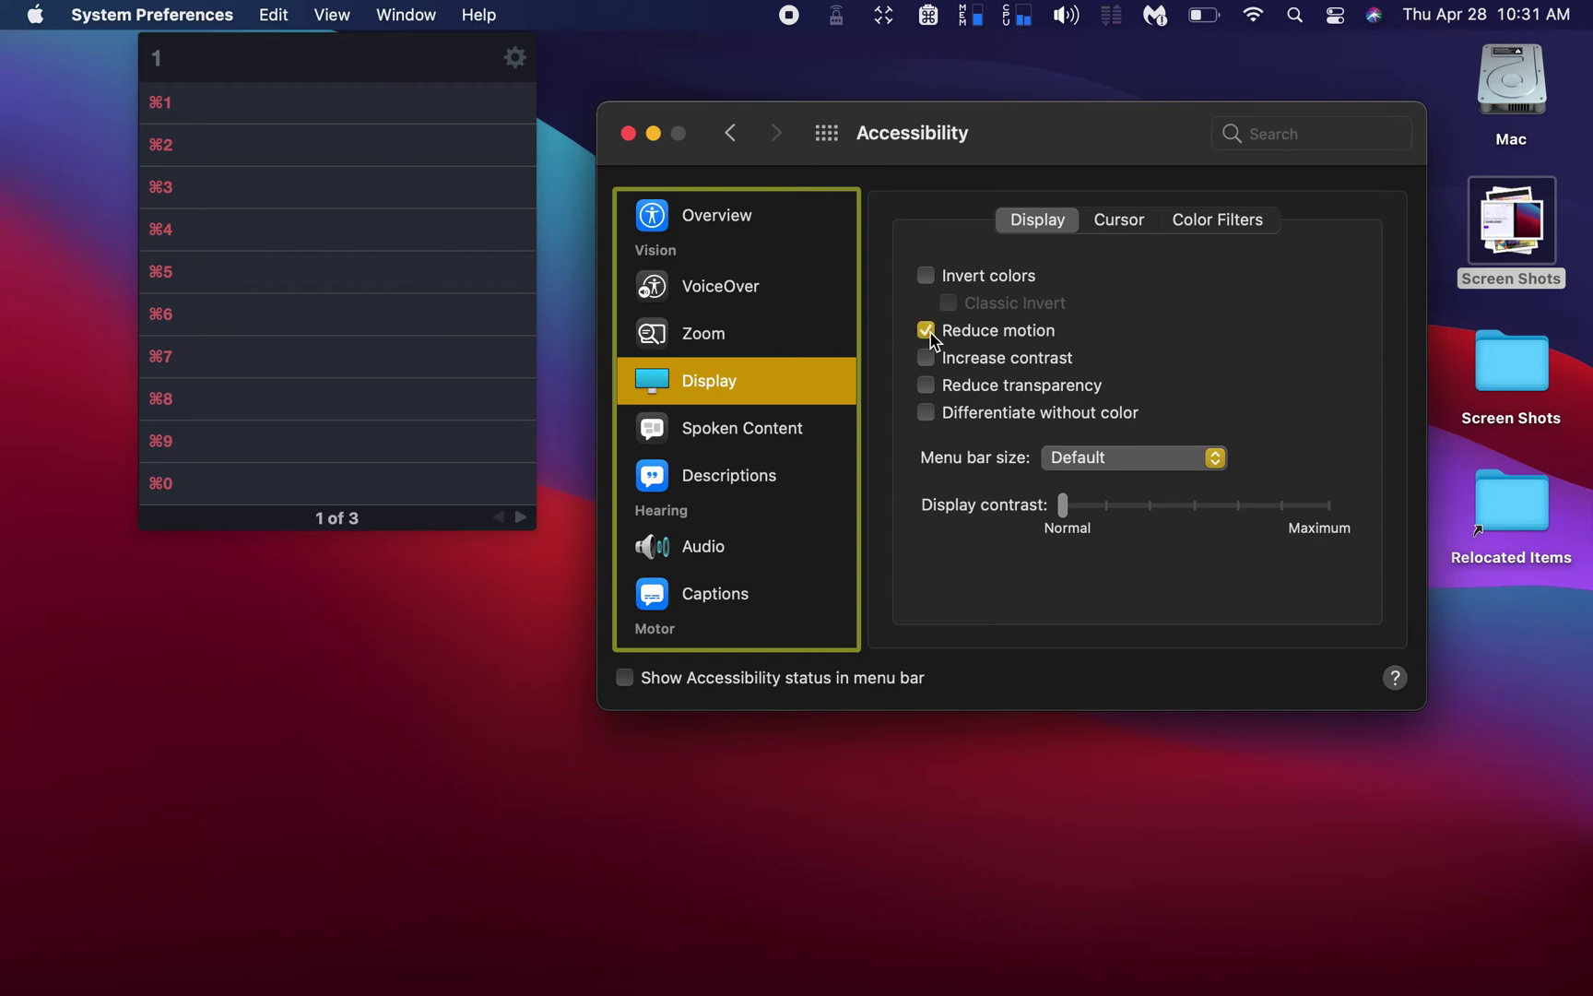
key("ctrl+Right")
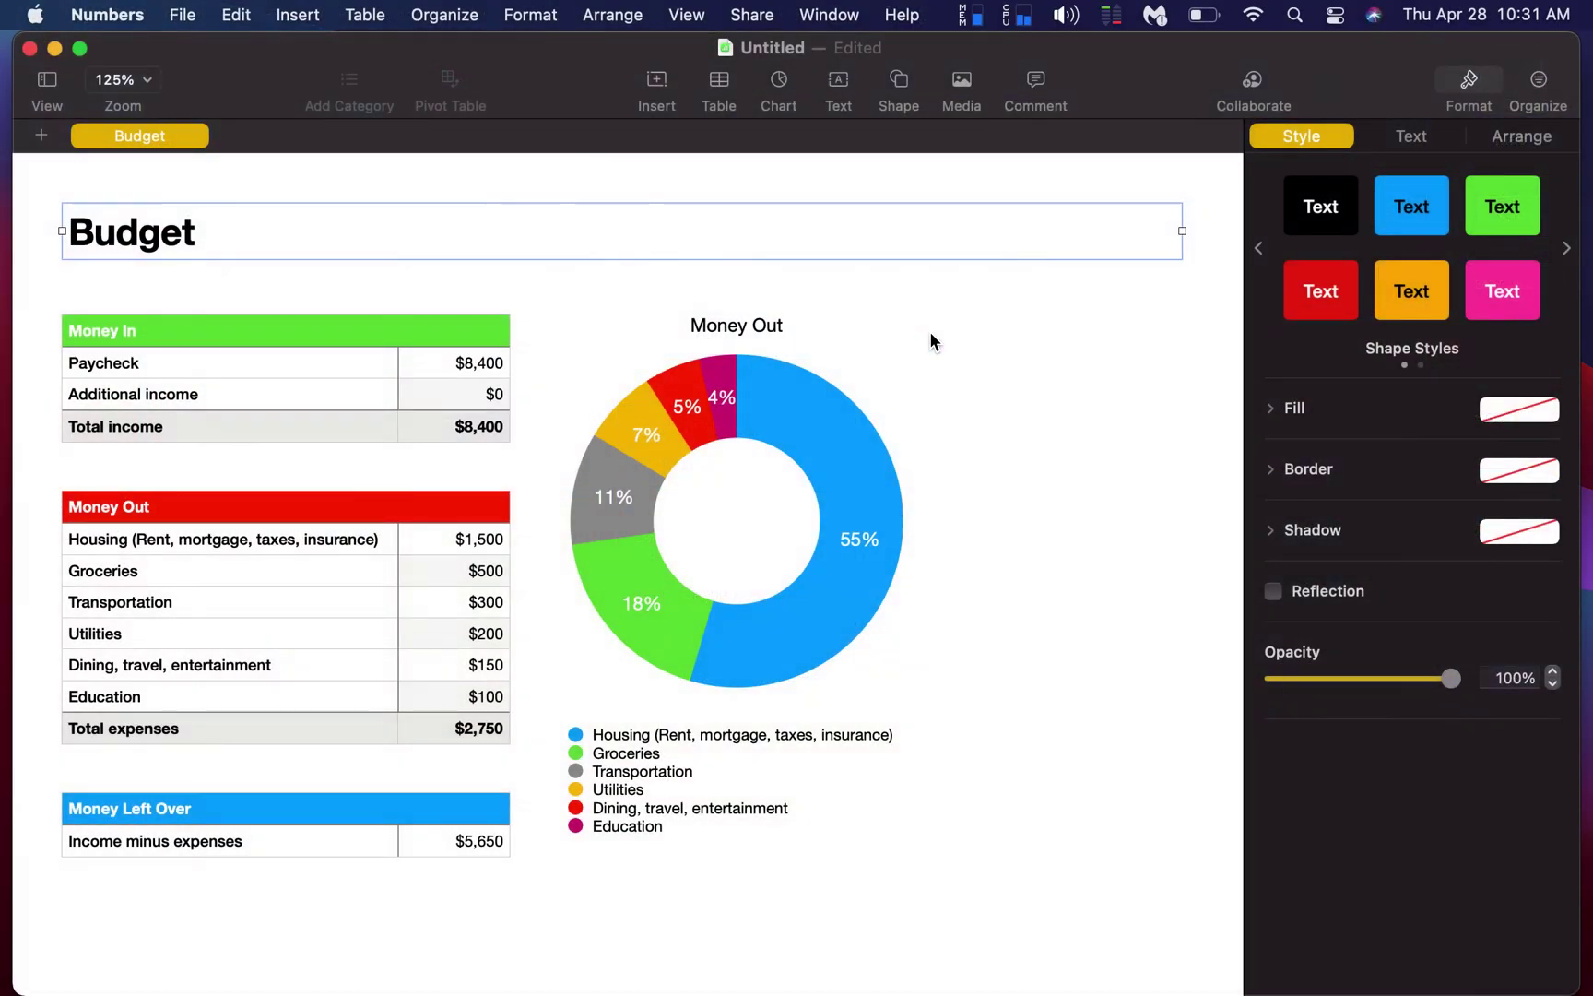
key("ctrl+Right")
key("ctrl+Left")
key("ctrl+Left")
key("ctrl+Left")
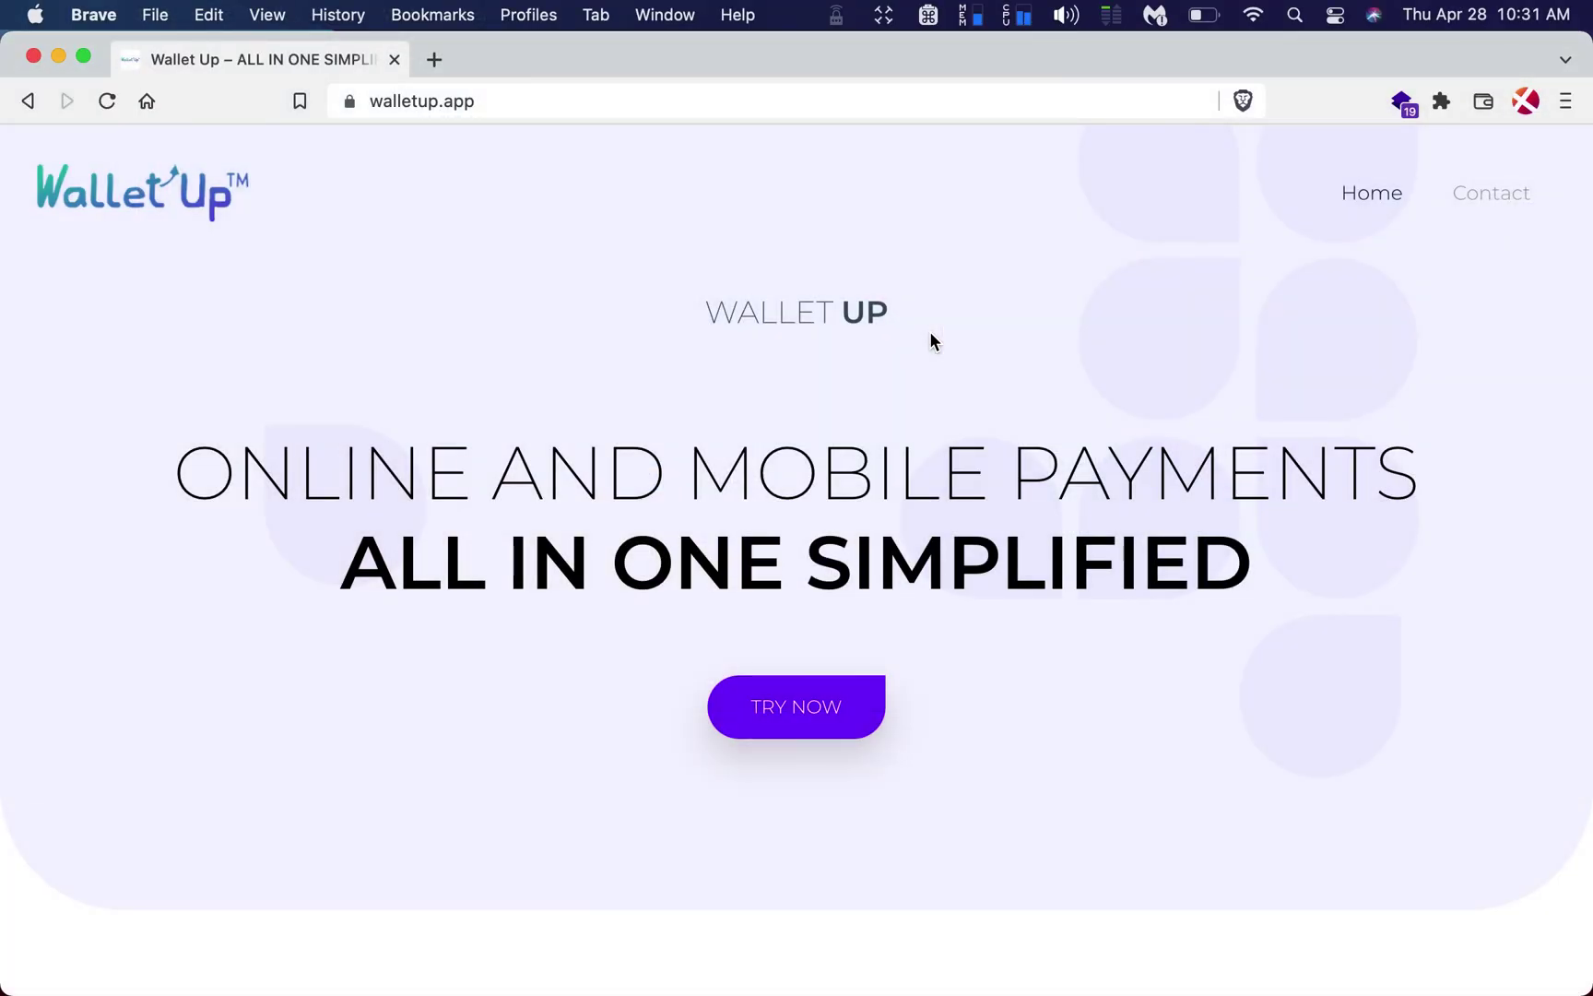
key("ctrl+Right")
key("ctrl+Right")
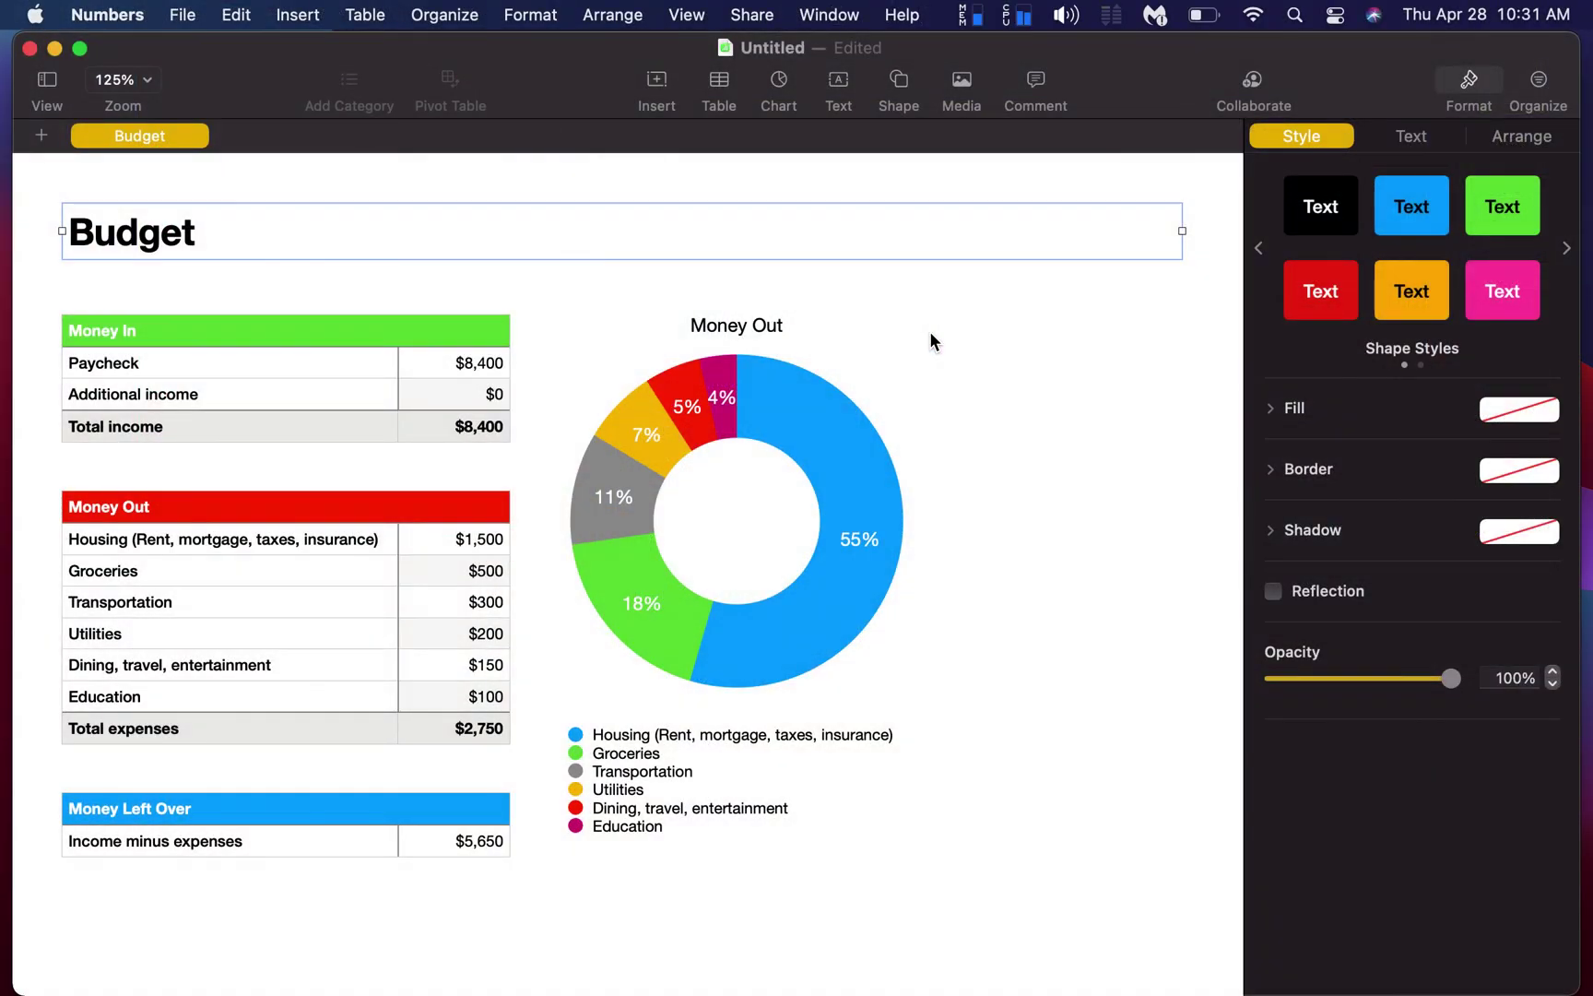
key("ctrl+Left")
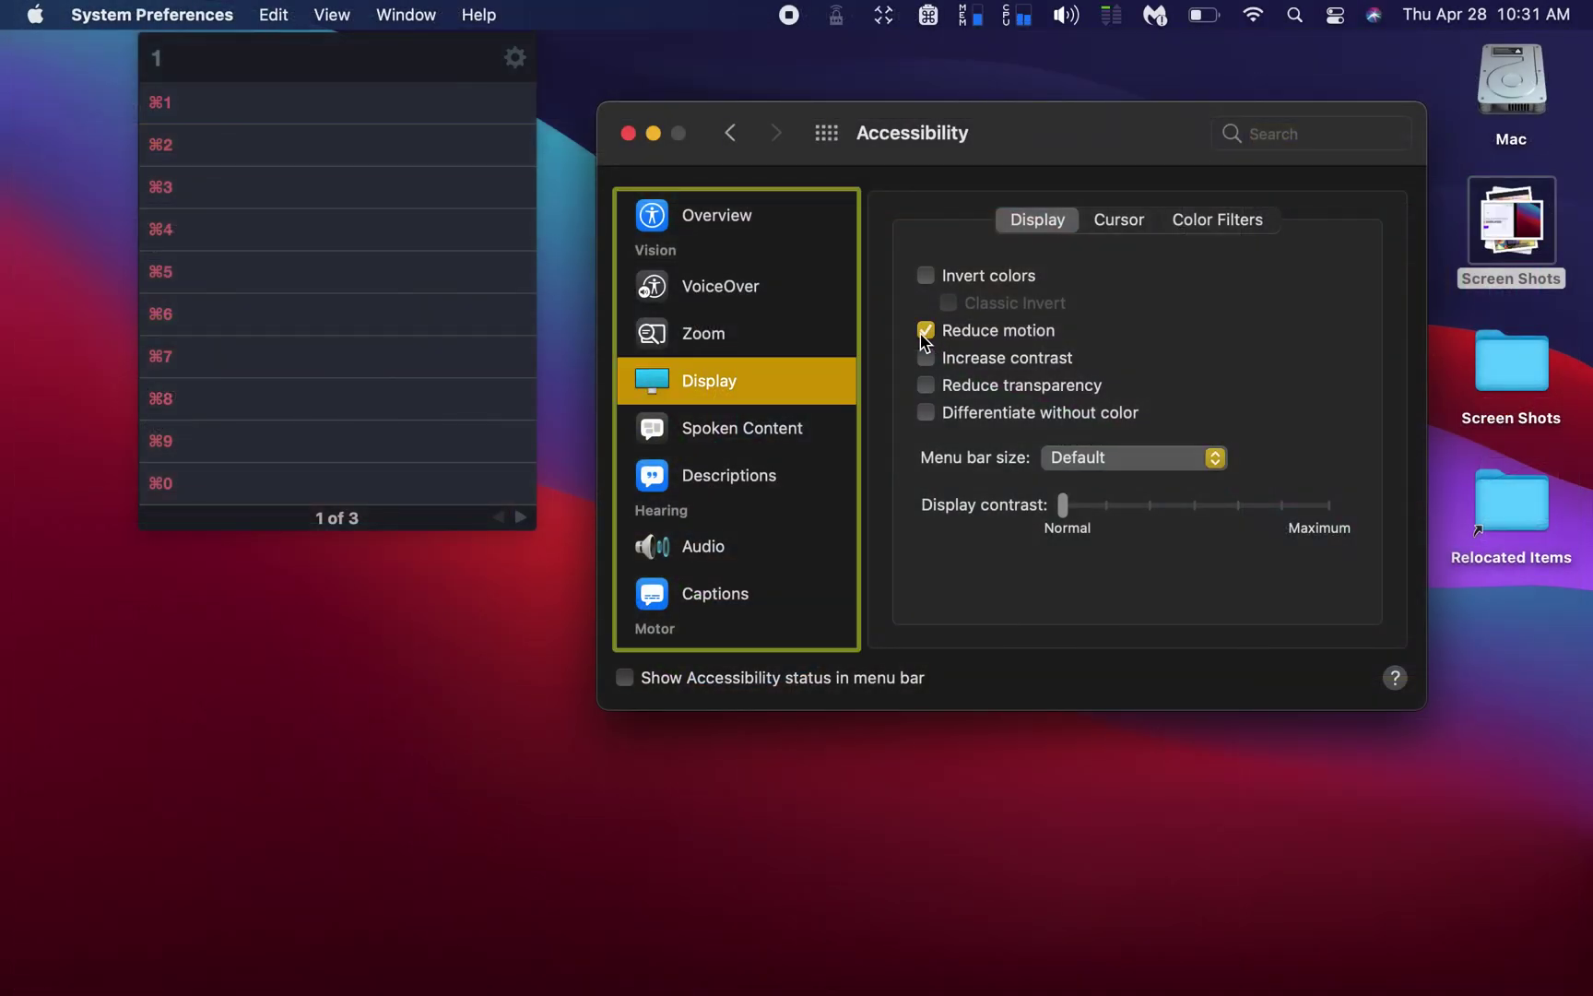